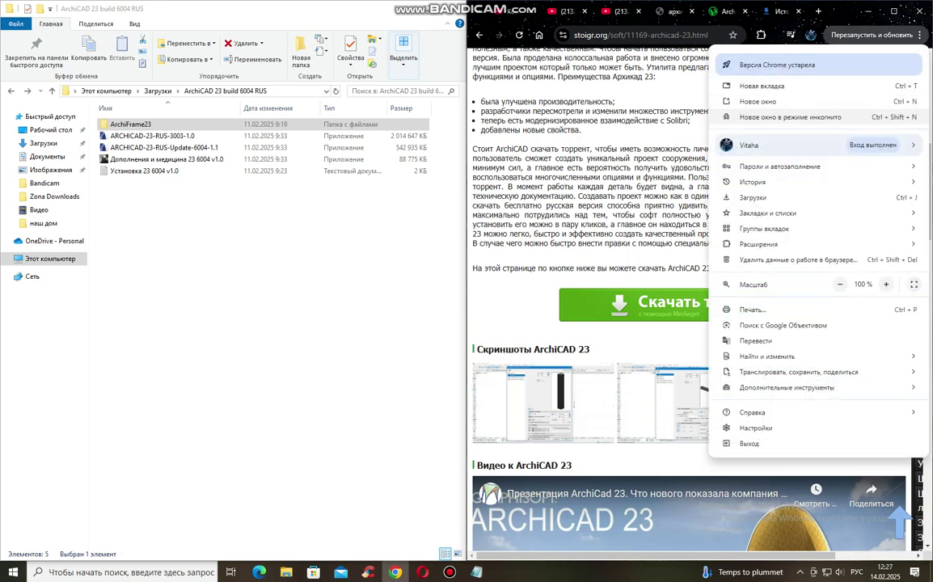
# - View the browser's download history, return to the ArchiCAD 23 download page, and clear the open windows off the desktop
pyautogui.click(753, 197)
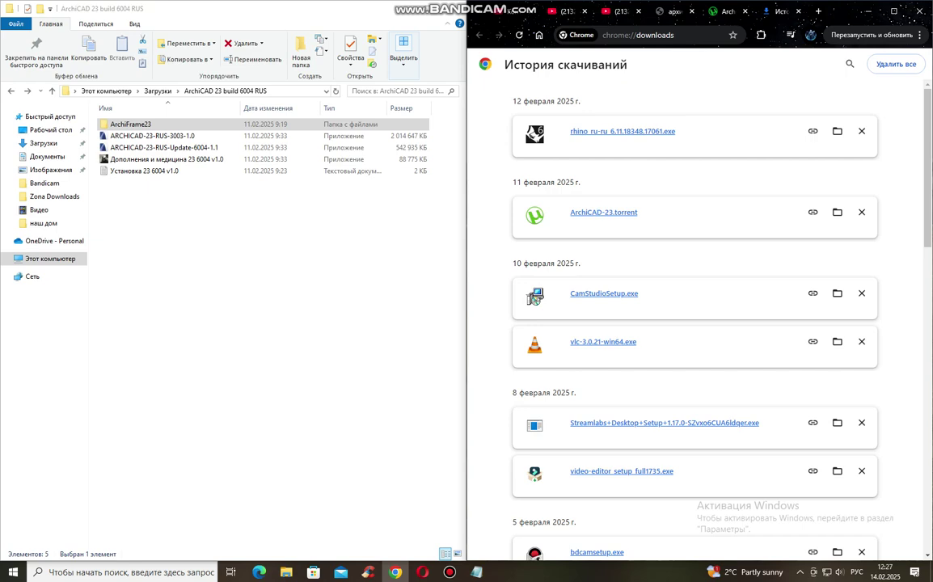
pyautogui.click(726, 11)
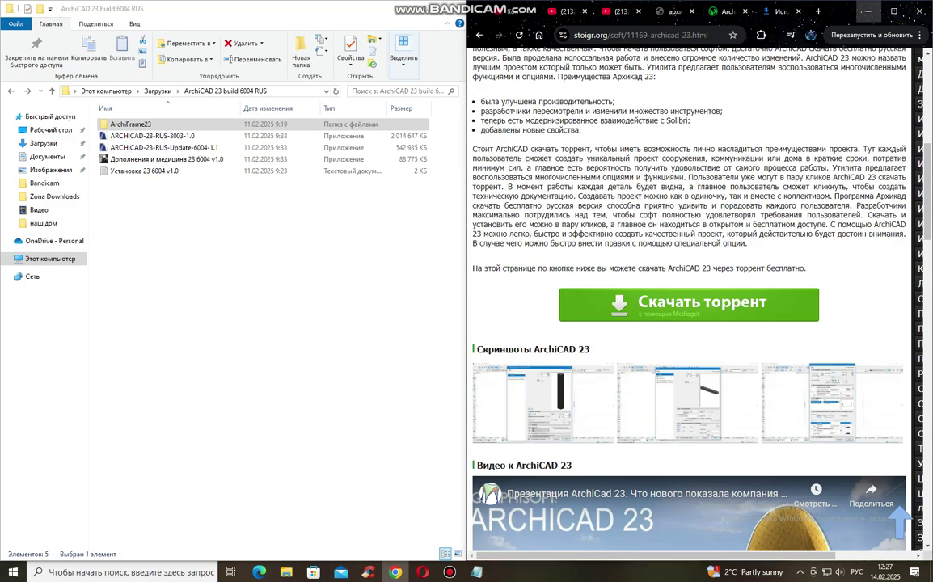
pyautogui.click(867, 12)
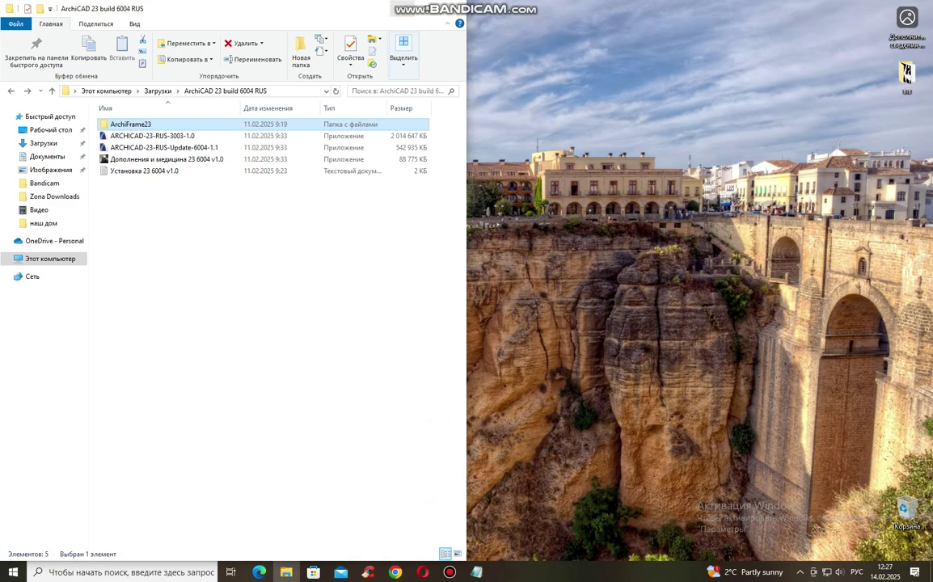
pyautogui.click(410, 9)
# - Open the ArchiCAD 23 build 6004 RUS folder inside the computer's Downloads folder
pyautogui.doubleClick(22, 24)
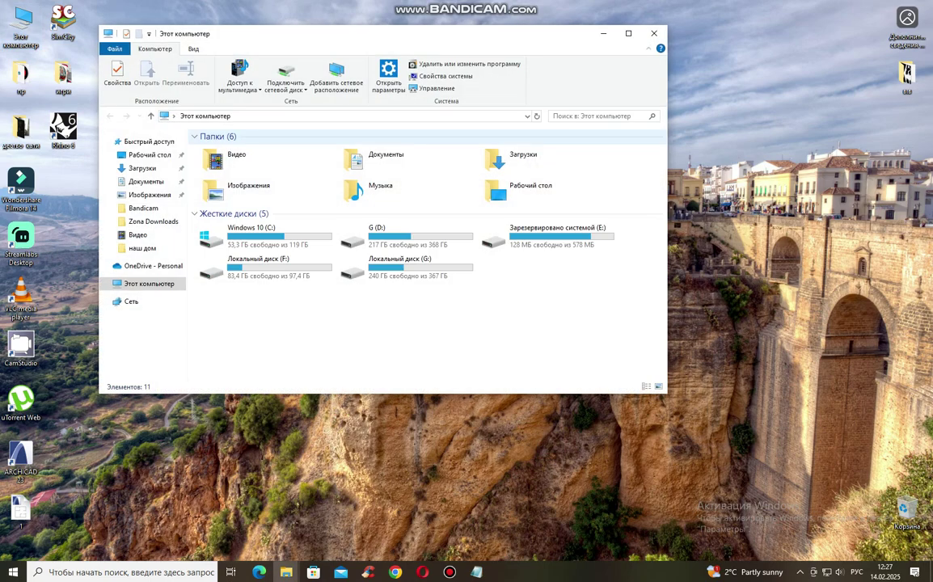
pyautogui.doubleClick(521, 157)
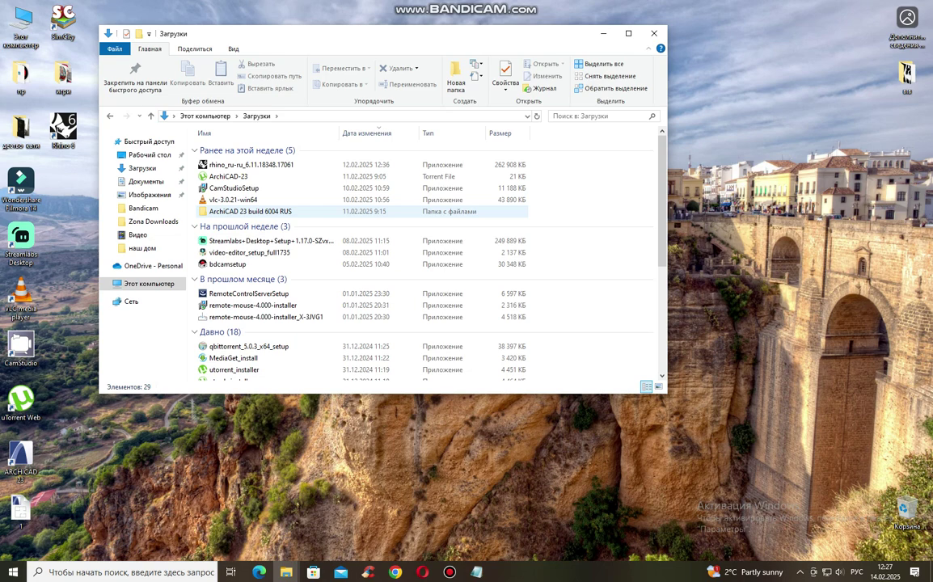
pyautogui.doubleClick(259, 211)
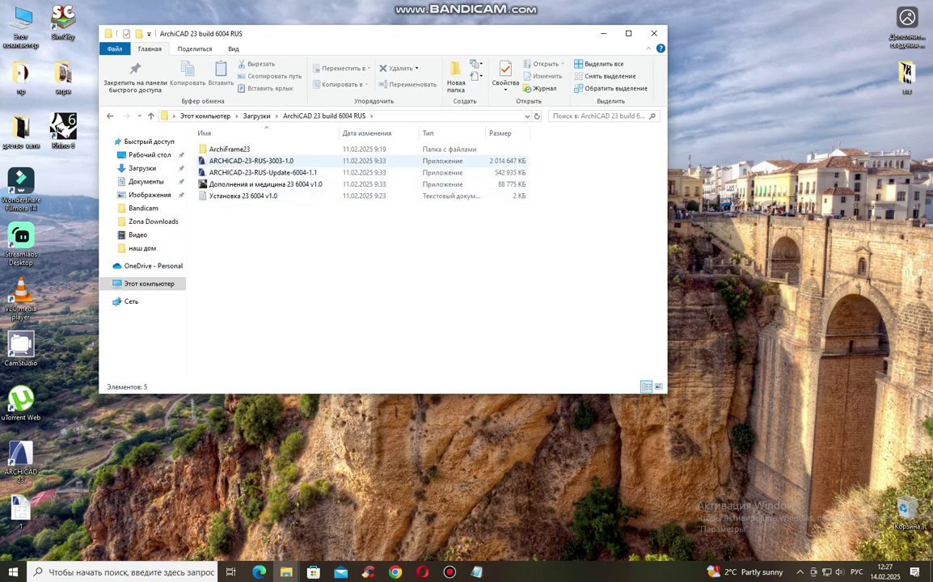
# - Walk through the ARCHICAD-23-RUS-3003-1.0 installer up to the repair summary and abort it before restoring
pyautogui.click(252, 161)
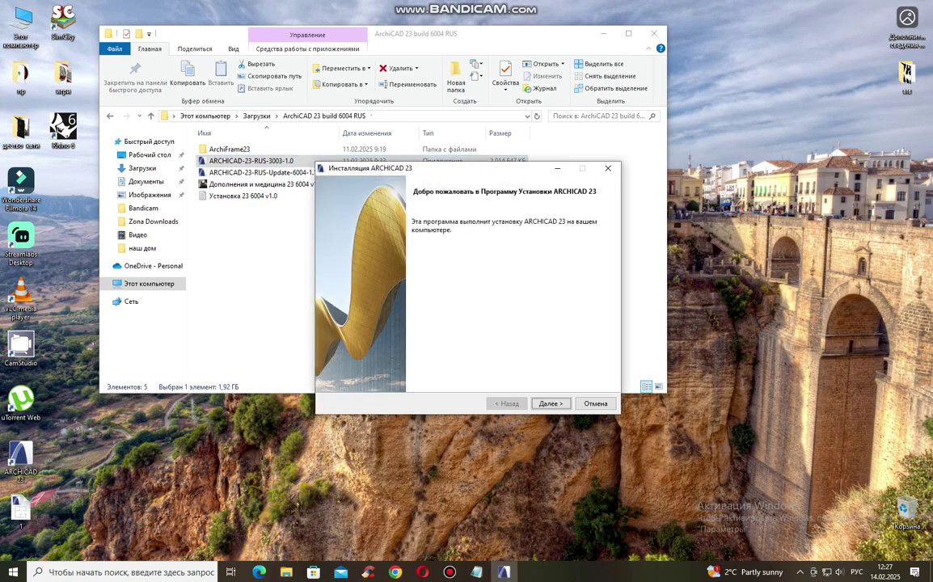
pyautogui.press('Return')
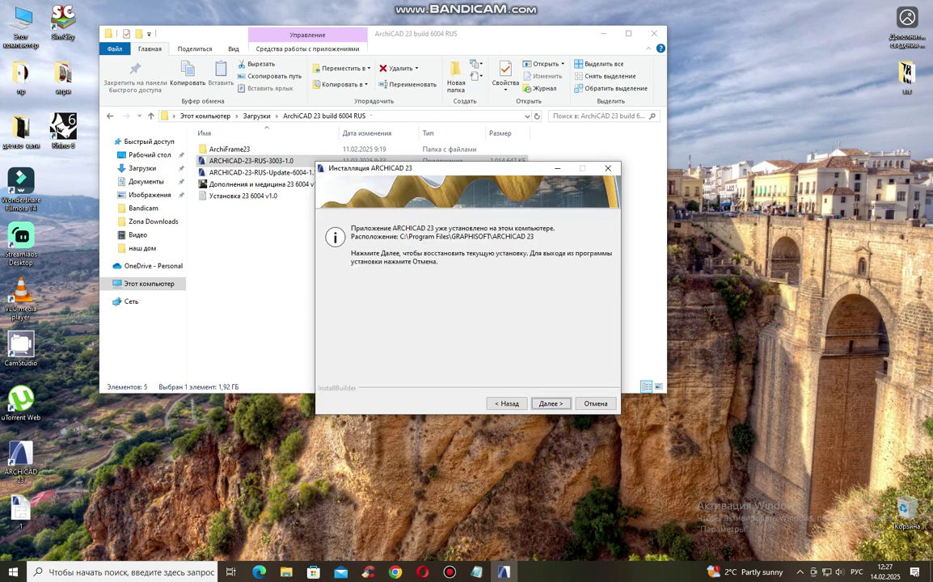
pyautogui.press('Return')
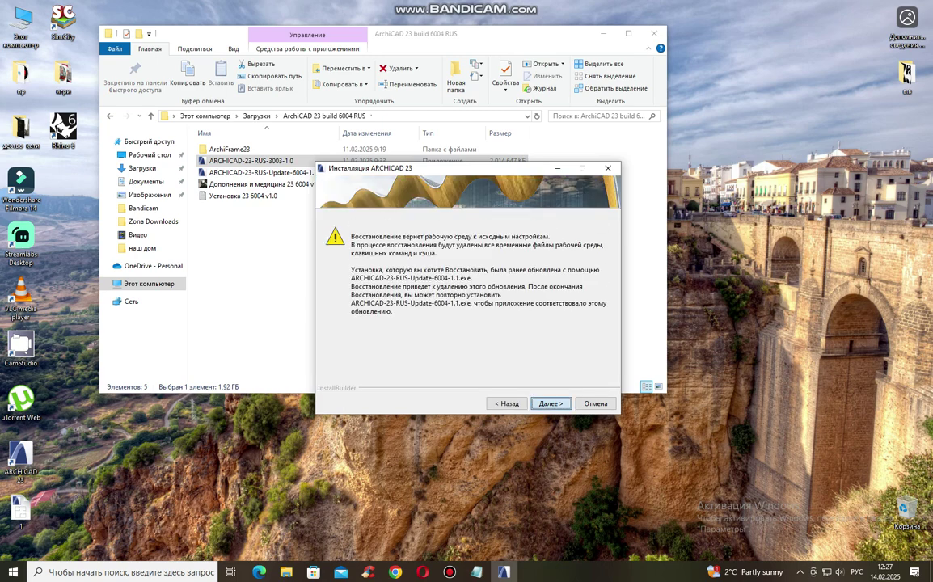
pyautogui.press('Return')
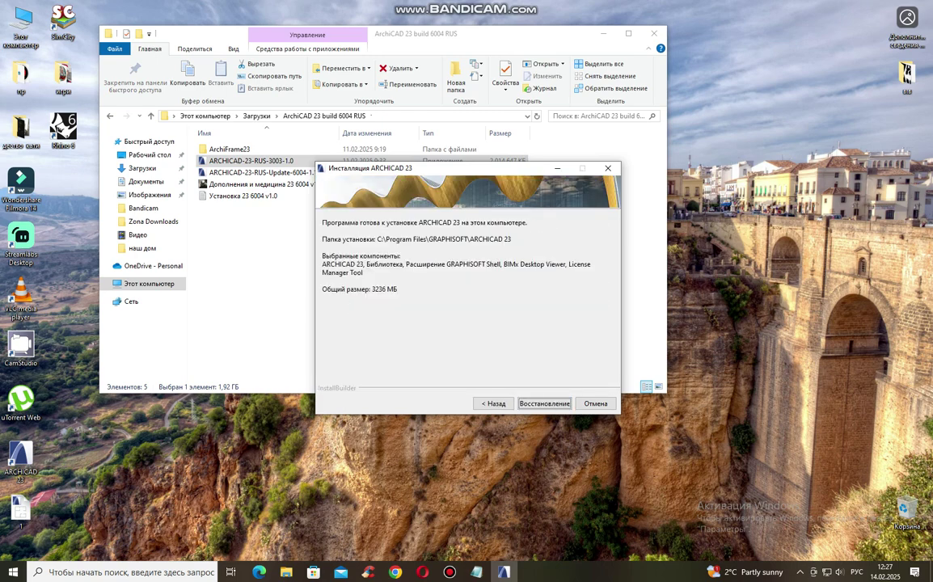
pyautogui.press('Escape')
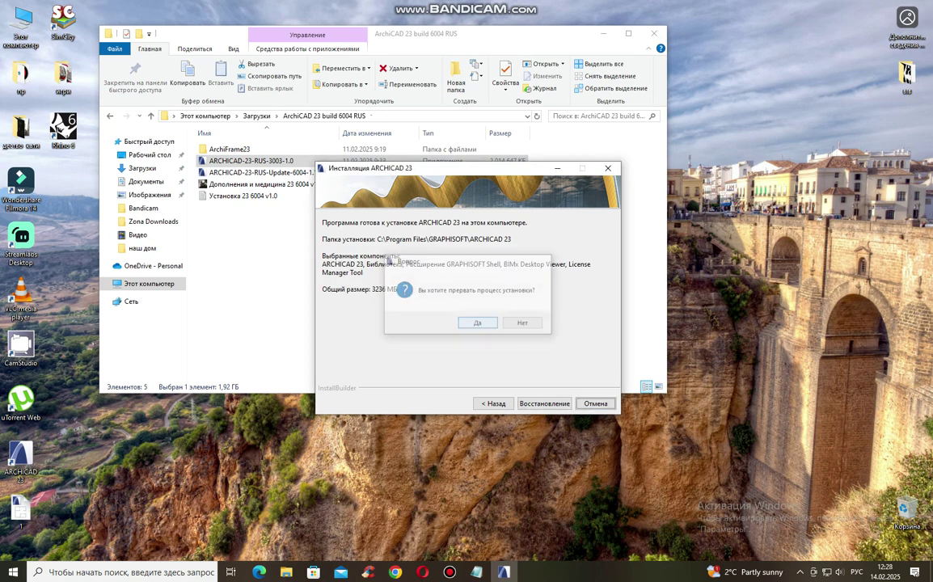
pyautogui.press('Return')
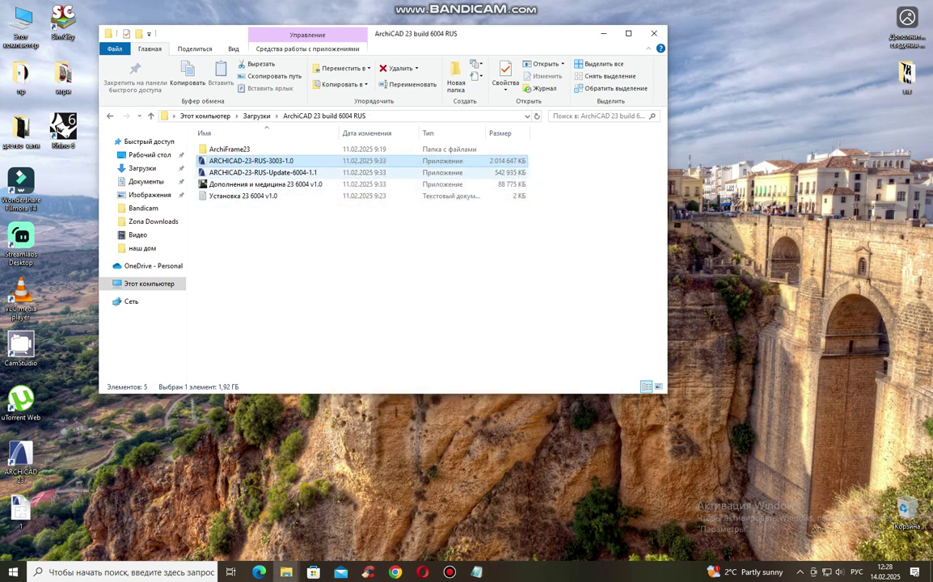
# - Run the ARCHICAD-23-RUS-Update-6004-1.1 installer and choose C:\Program Files\GRAPHISOFT as the path to another ARCHICAD copy
pyautogui.click(274, 173)
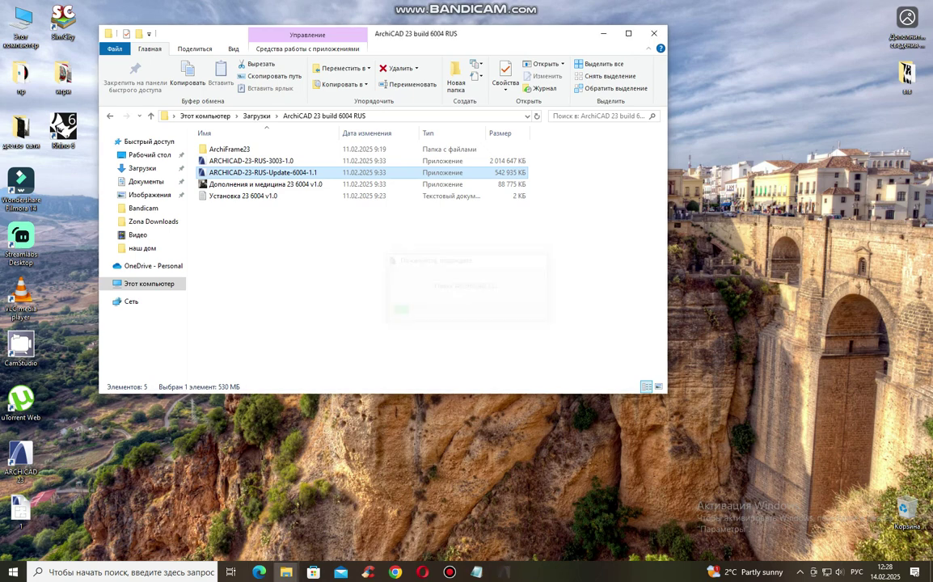
pyautogui.click(551, 403)
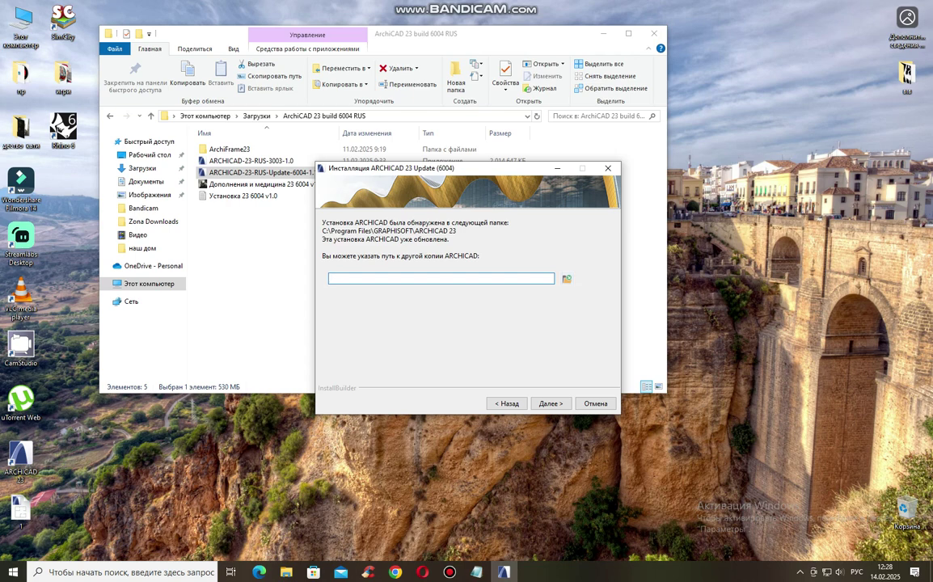
pyautogui.click(566, 279)
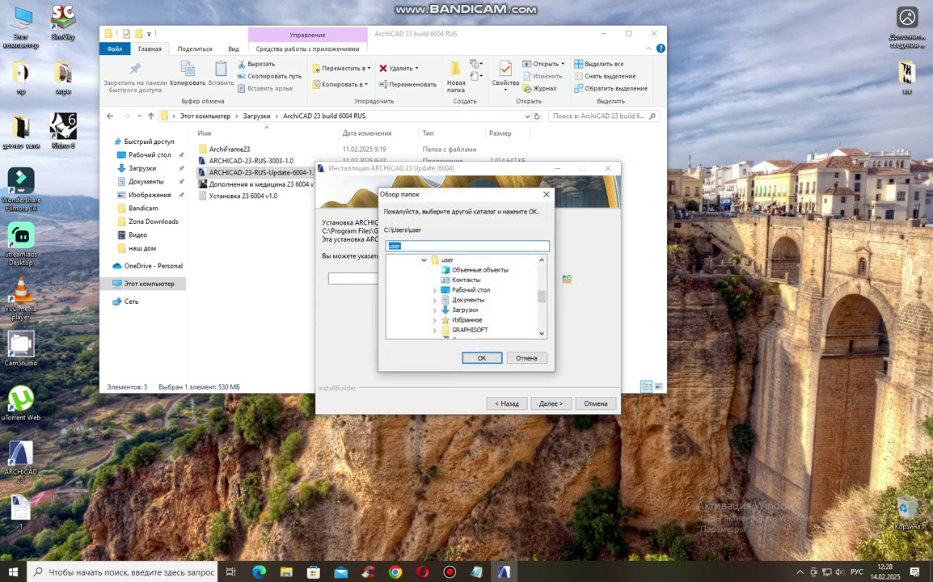
pyautogui.click(547, 194)
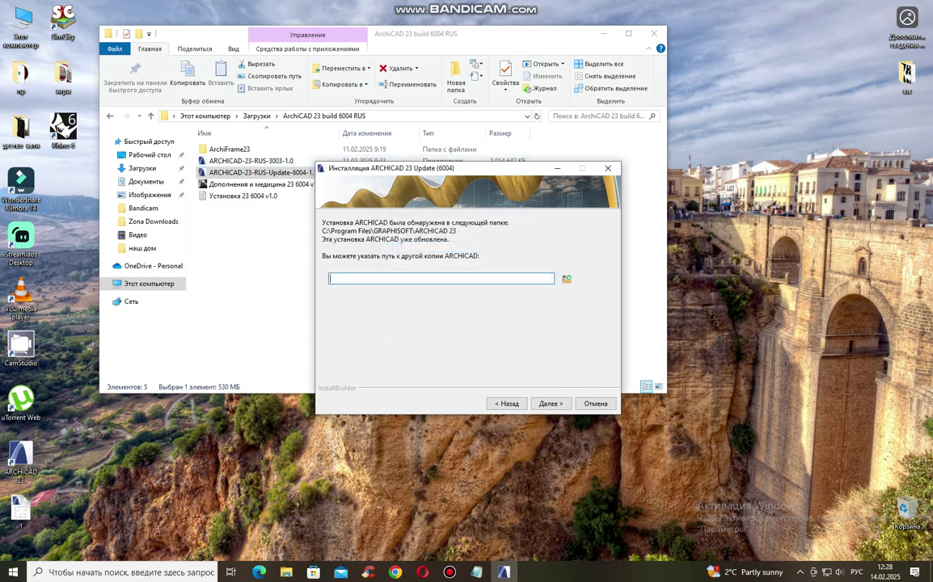
pyautogui.click(566, 279)
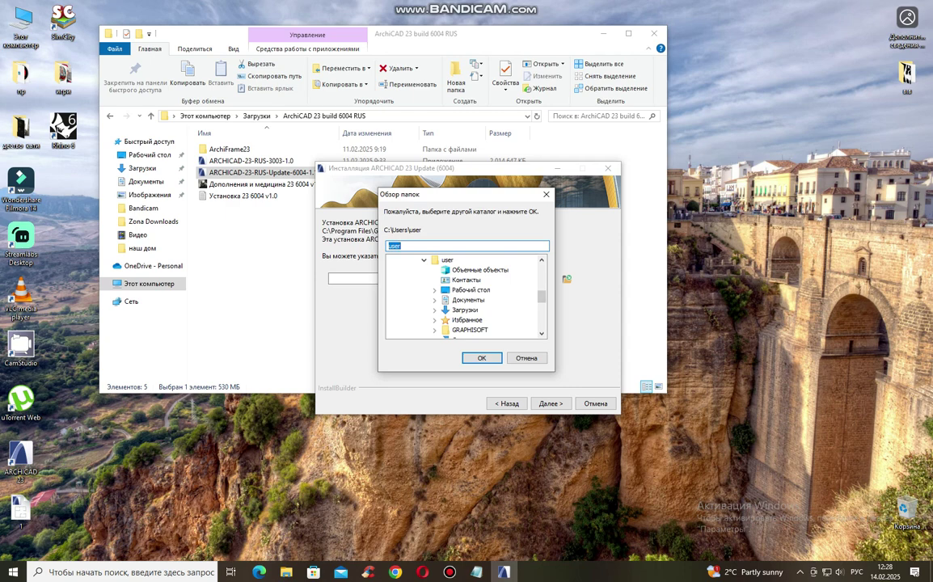
pyautogui.scroll(-5, 465, 297)
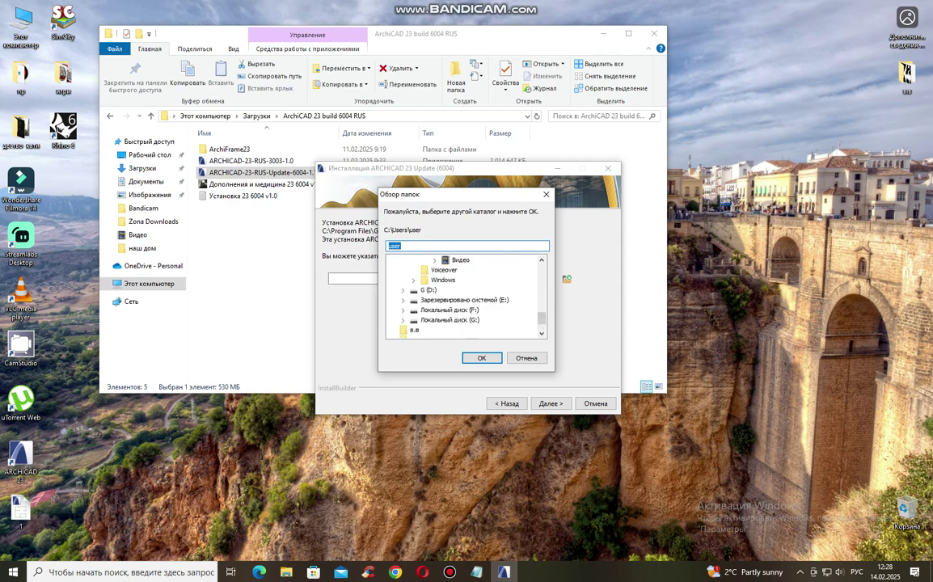
pyautogui.scroll(6, 465, 296)
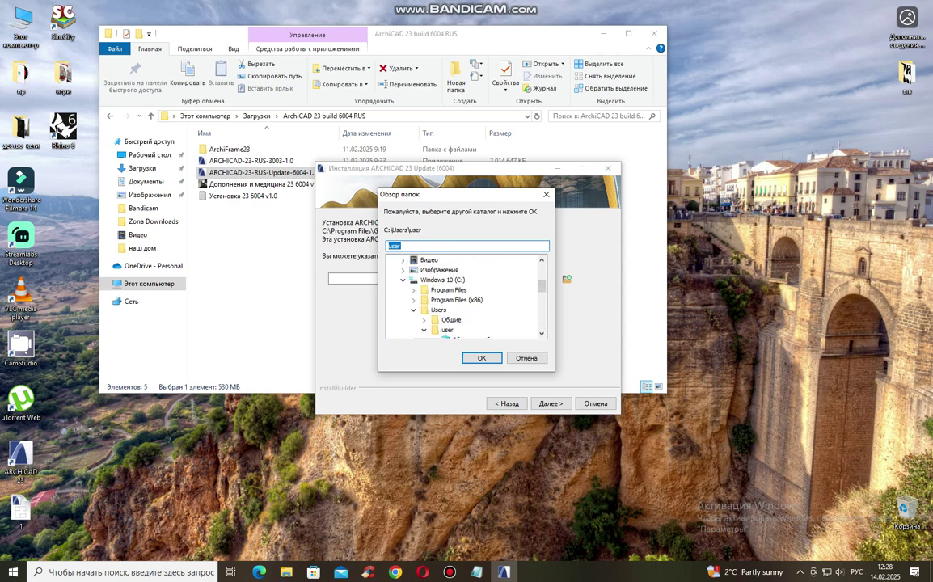
pyautogui.scroll(-1, 465, 297)
pyautogui.click(449, 290)
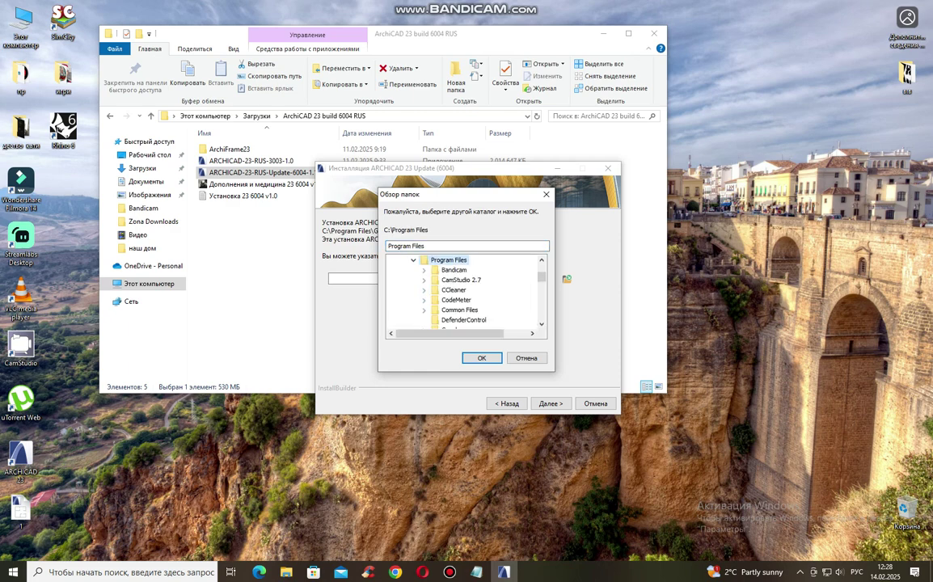
pyautogui.scroll(-2, 466, 291)
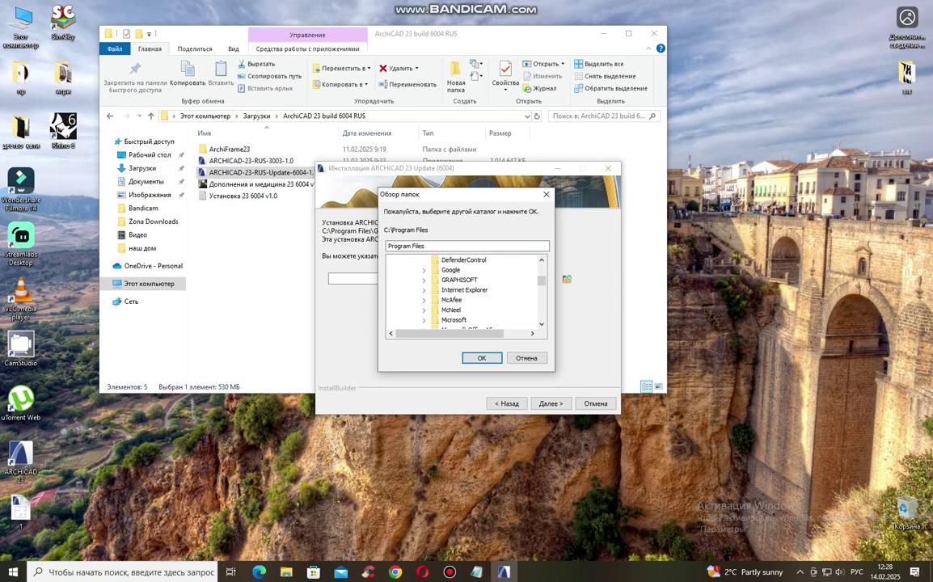
pyautogui.click(459, 280)
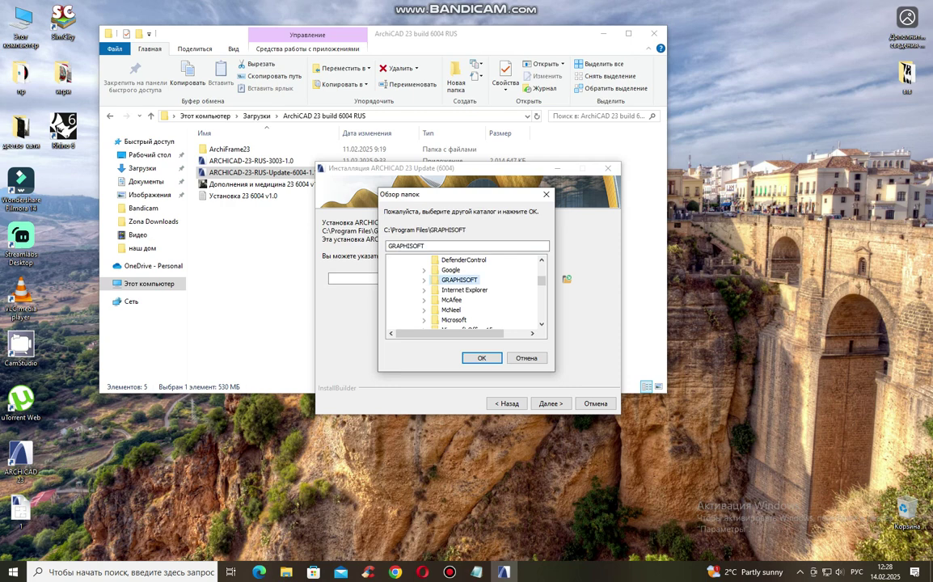
pyautogui.press('Return')
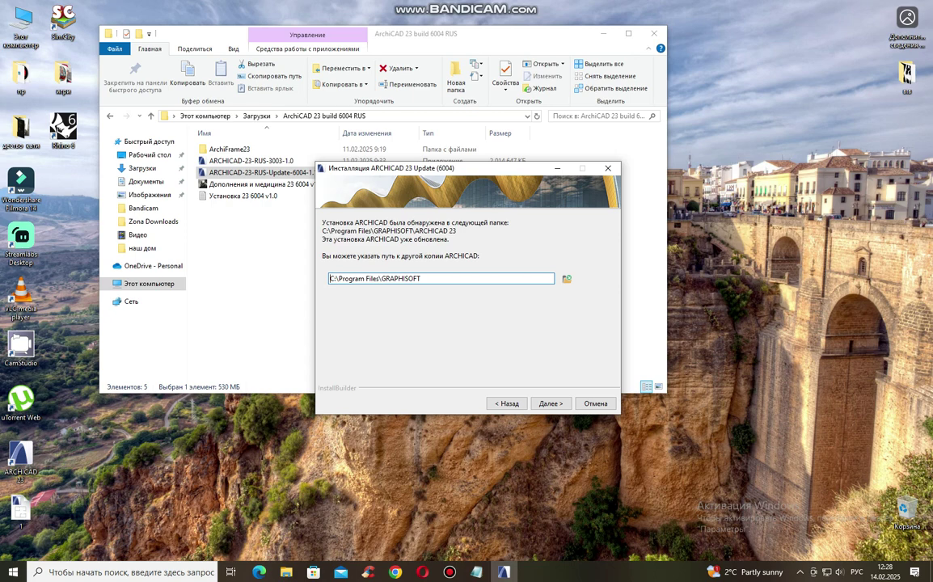
# - Try to continue the ARCHICAD 23 update with the chosen folder and abort the update installation
pyautogui.click(551, 403)
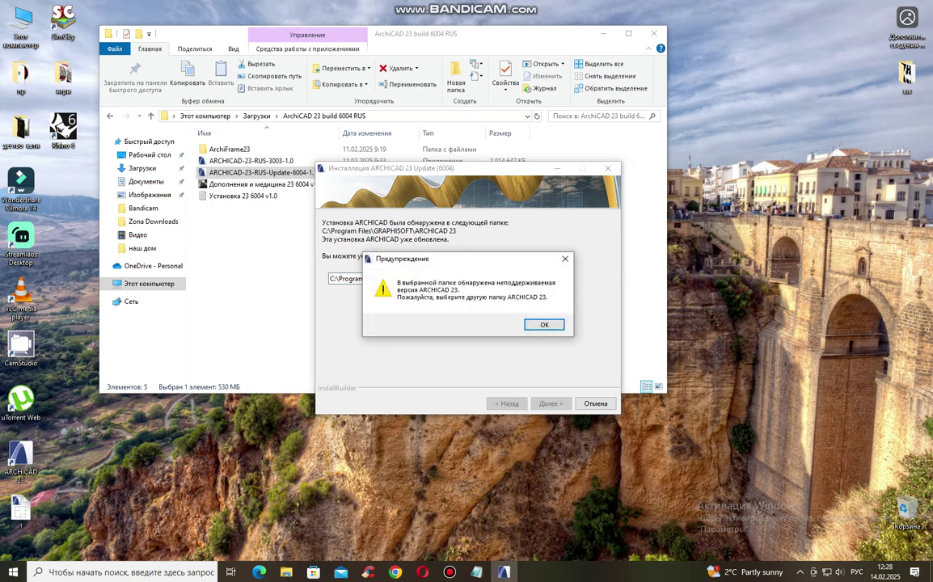
pyautogui.press('Return')
pyautogui.press('Escape')
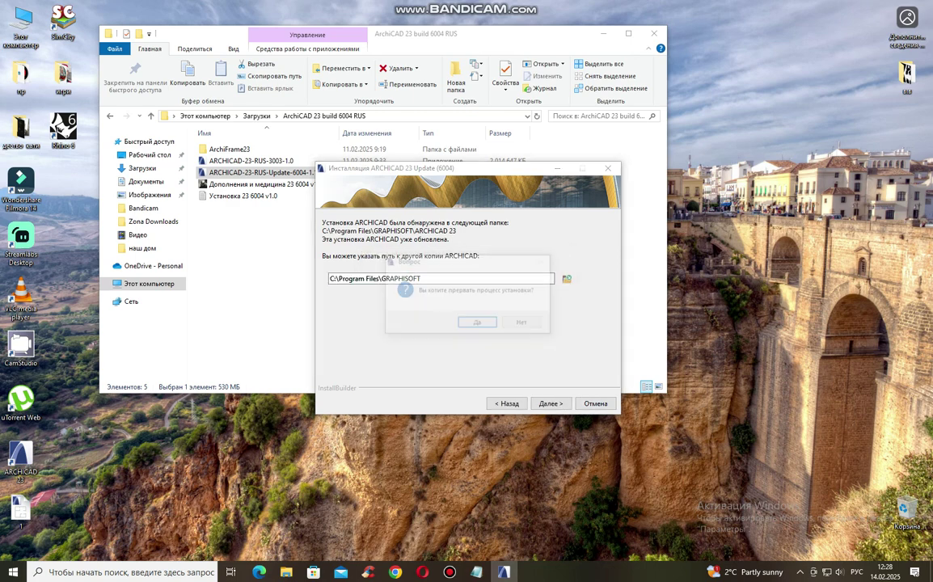
pyautogui.press('Return')
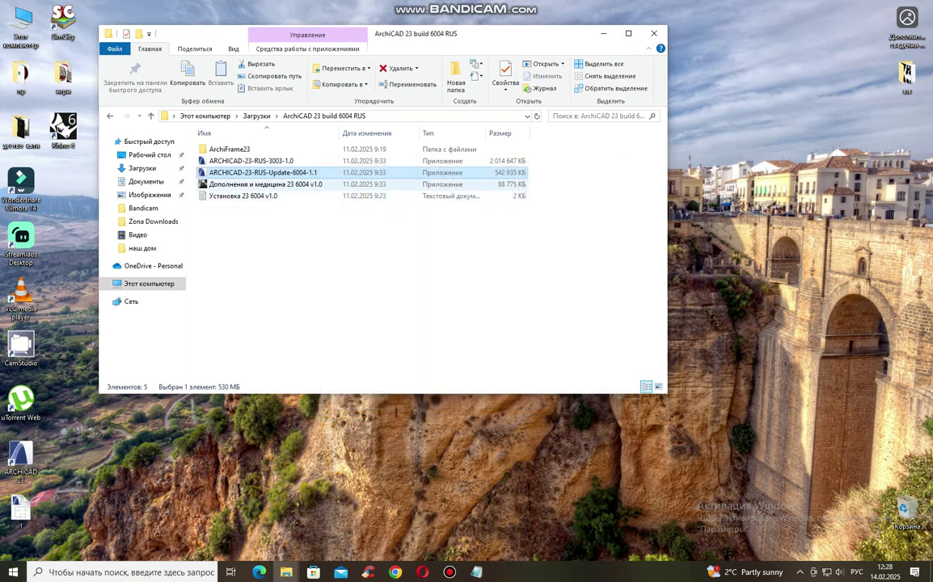
# - Walk through the Дополнения и медицина 23 6004 v1.0 installer with its default folder and components, cancel before installing, and close the folder window
pyautogui.doubleClick(265, 184)
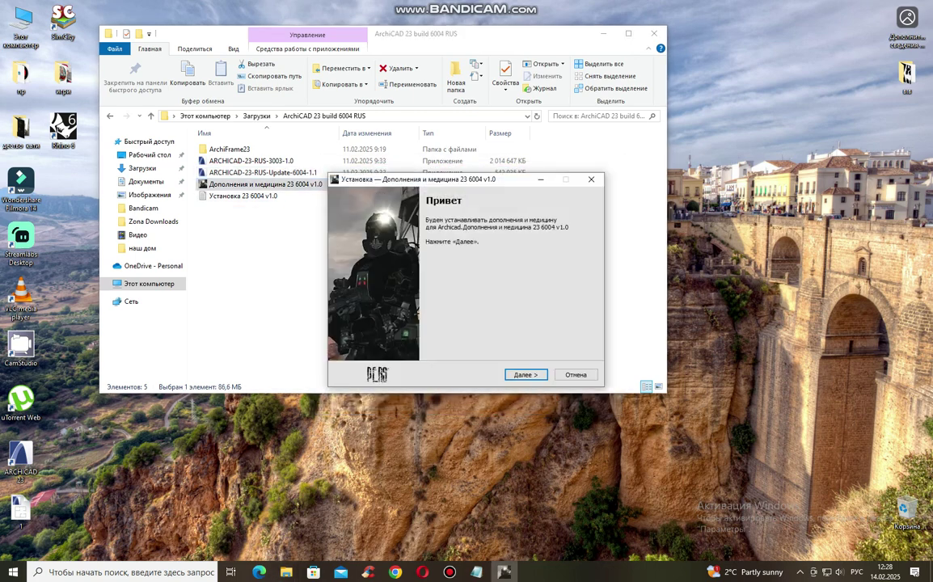
pyautogui.press('Return')
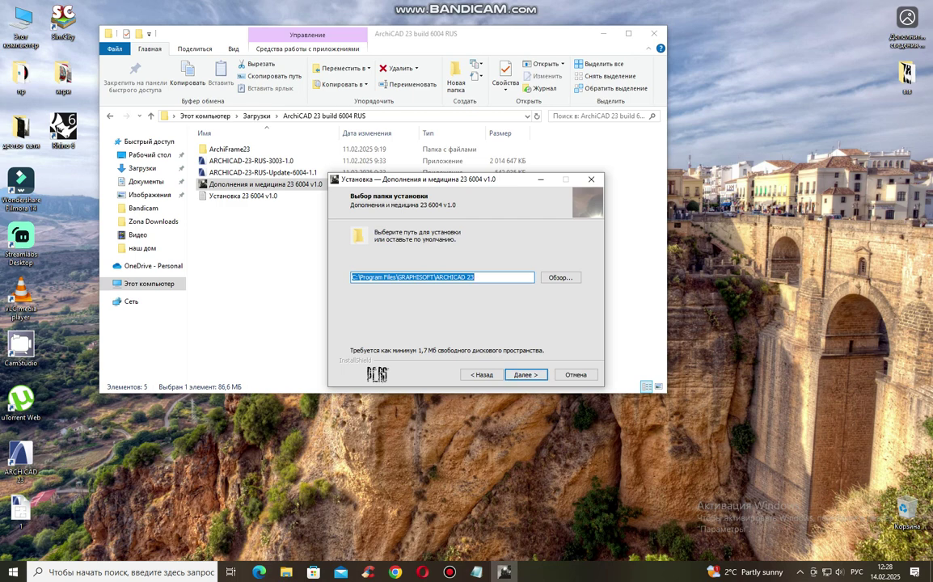
pyautogui.press('Return')
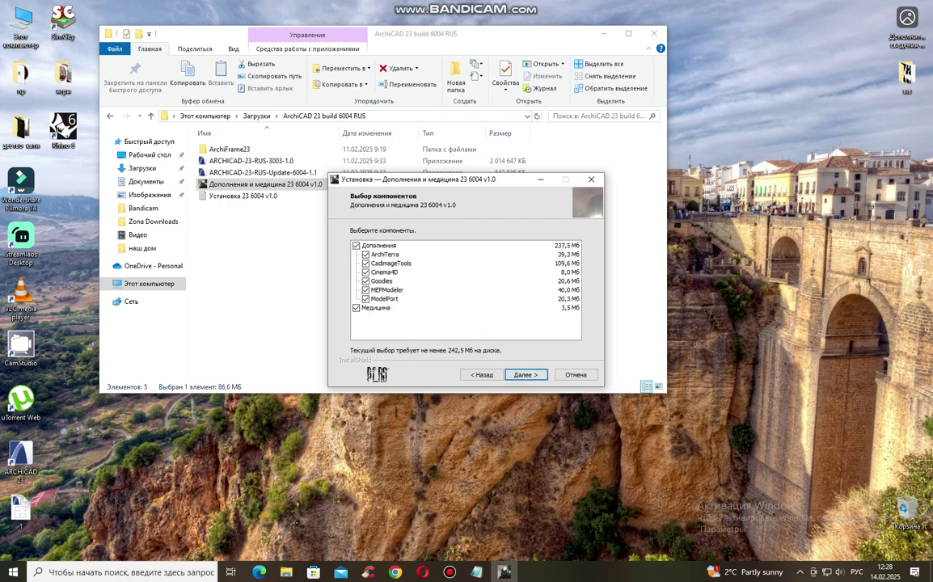
pyautogui.press('Return')
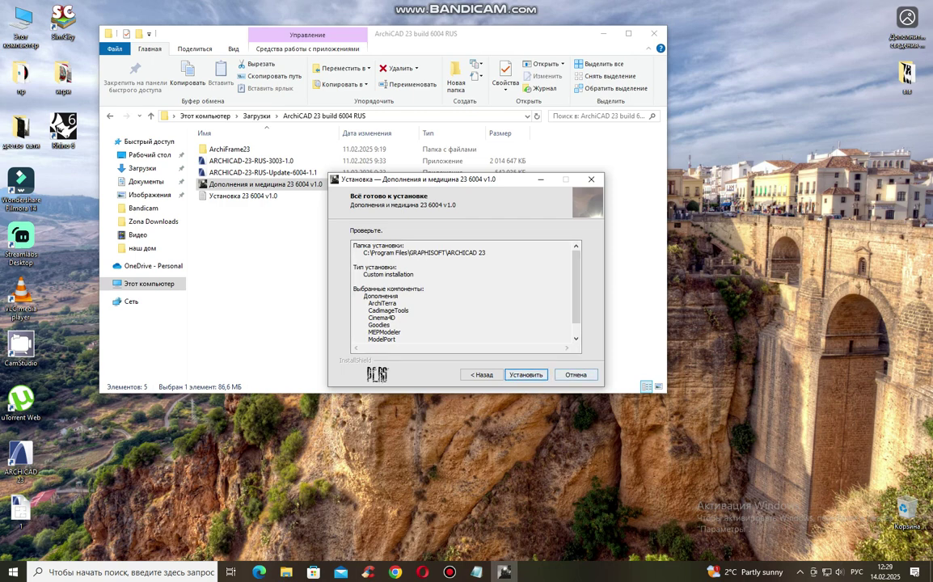
pyautogui.press('Escape')
pyautogui.press('Return')
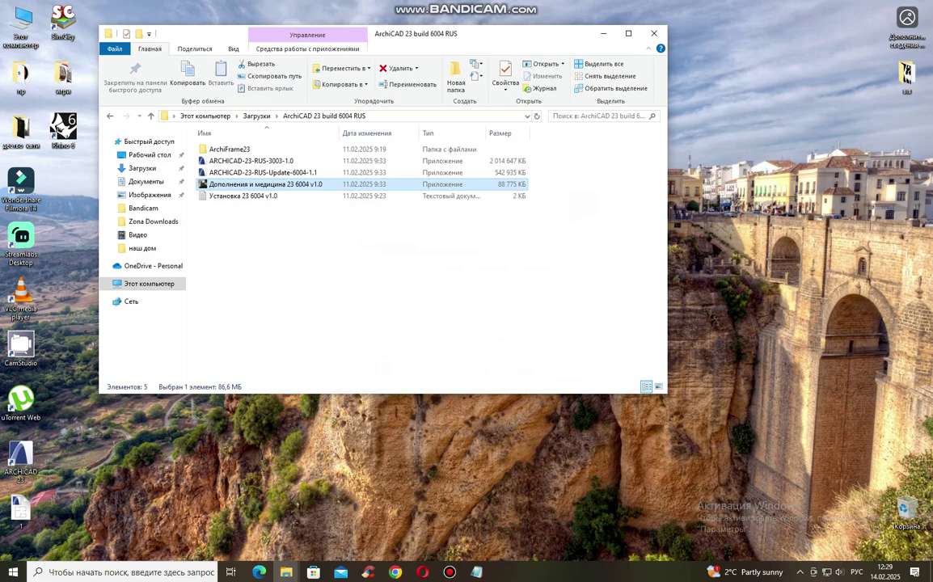
pyautogui.hotkey('alt', 'F4')
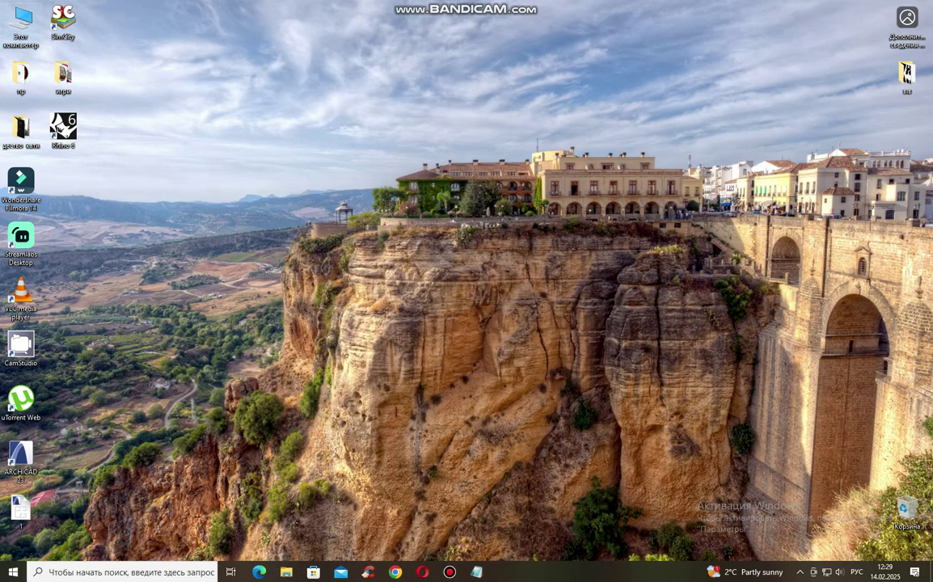
# - Open the Windows 10 (C:) drive from Этот компьютер
pyautogui.doubleClick(22, 25)
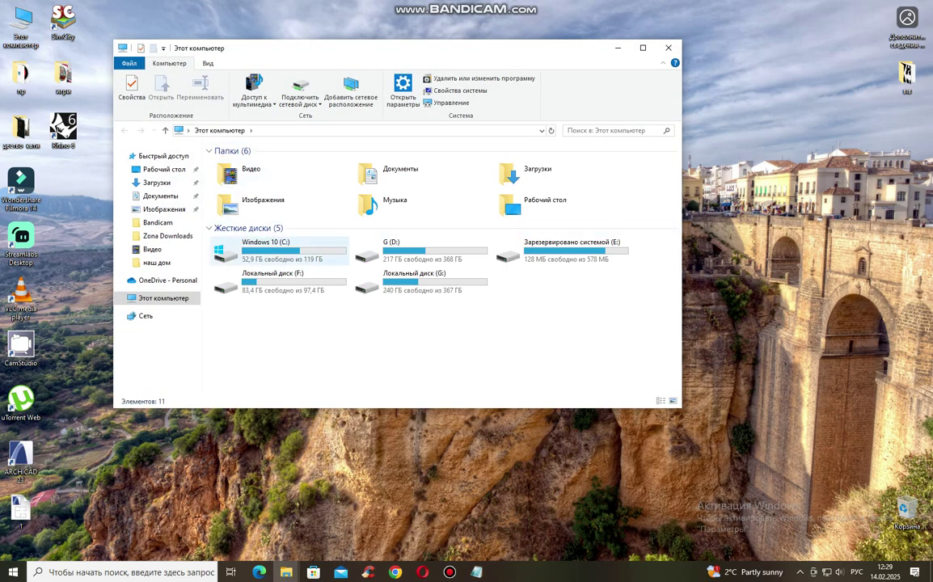
pyautogui.press('Return')
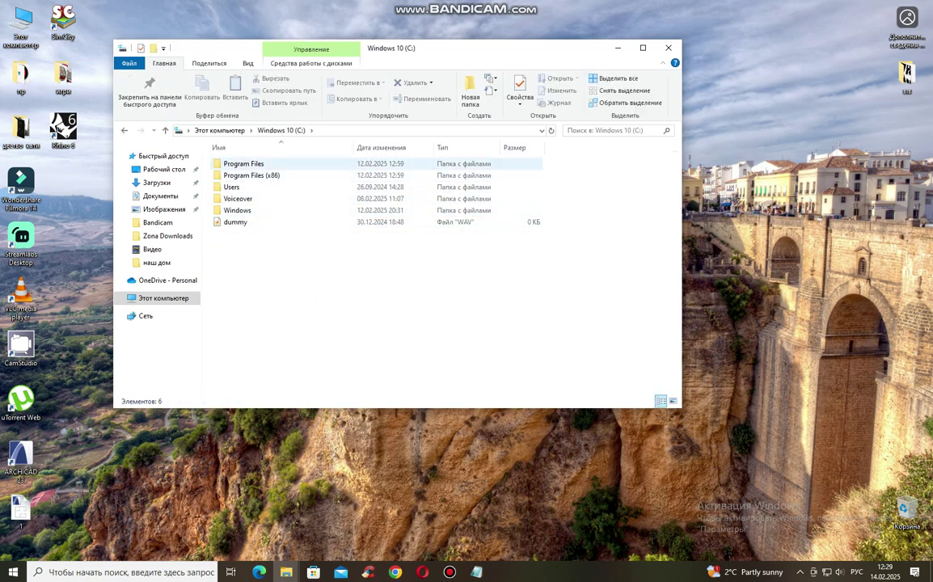
pyautogui.press('Down')
pyautogui.press('Return')
pyautogui.press('Down')
pyautogui.press('Down')
pyautogui.press('Down')
pyautogui.press('Down')
pyautogui.press('Down')
pyautogui.press('Down')
pyautogui.press('Down')
pyautogui.press('Down')
pyautogui.press('Down')
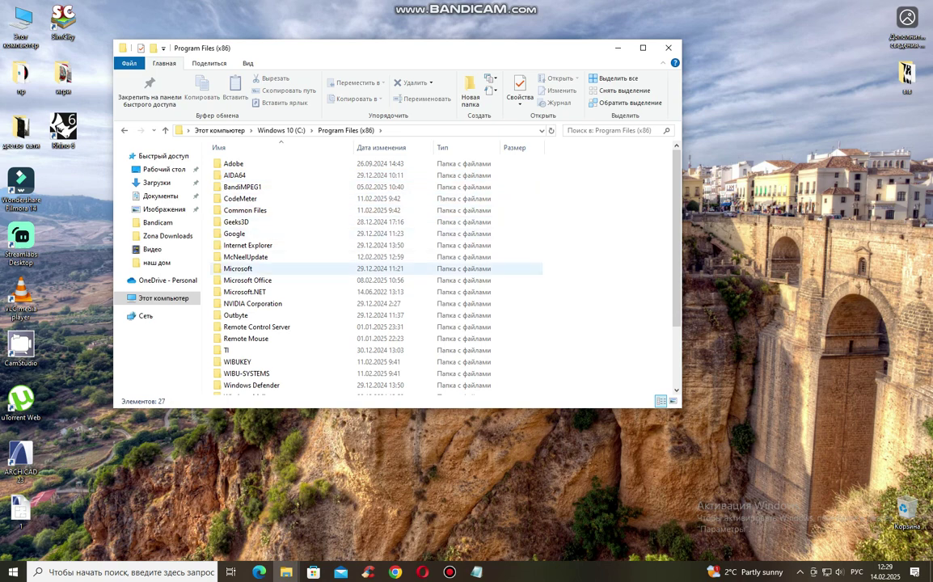
pyautogui.scroll(-3, 257, 316)
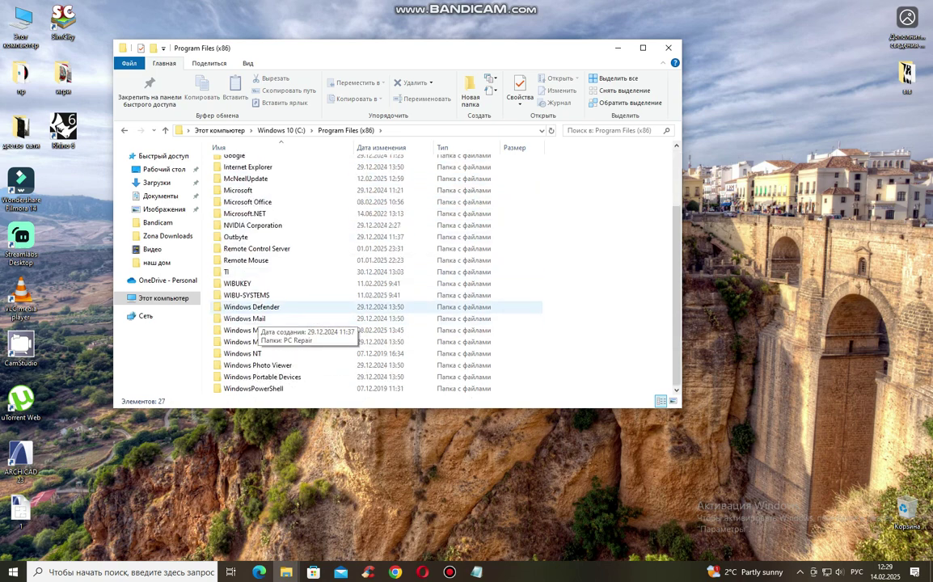
pyautogui.scroll(3, 257, 307)
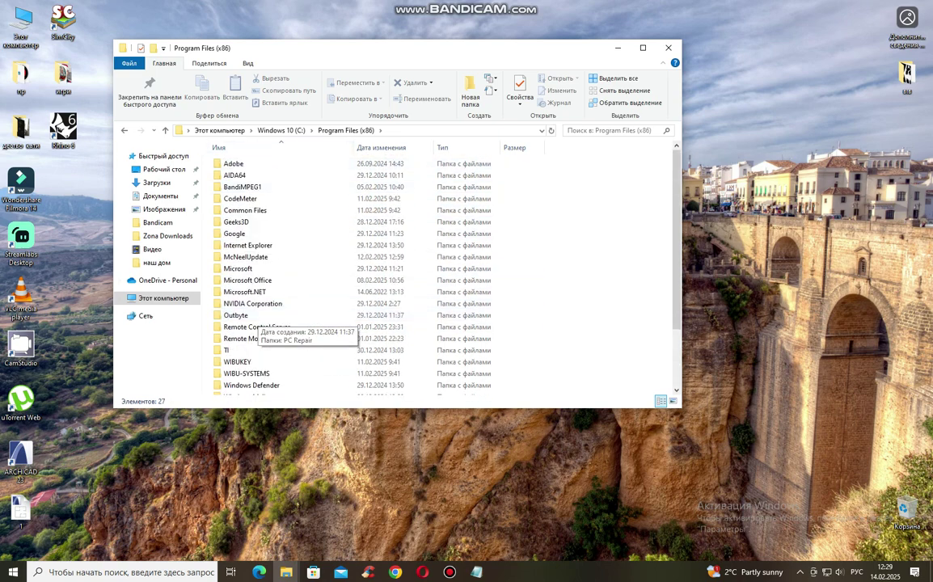
pyautogui.click(125, 130)
pyautogui.press('BackSpace')
pyautogui.press('Up')
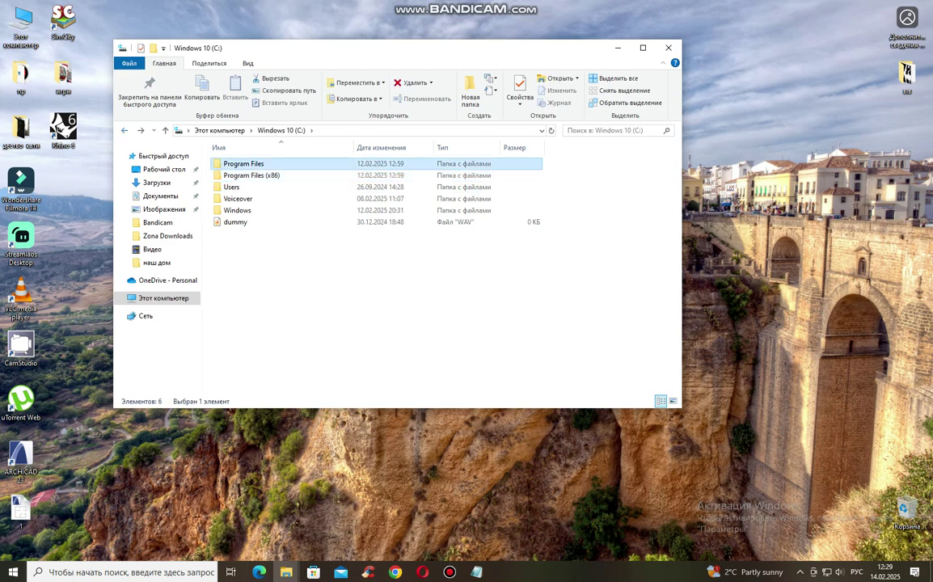
# - Open the ARCHICAD 23 folder inside Program Files\GRAPHISOFT on drive C
pyautogui.press('Return')
pyautogui.press('Down')
pyautogui.press('Down')
pyautogui.press('Down')
pyautogui.press('Down')
pyautogui.press('Down')
pyautogui.press('Down')
pyautogui.press('Down')
pyautogui.press('Down')
pyautogui.press('Down')
pyautogui.press('Down')
pyautogui.scroll(-1, 257, 231)
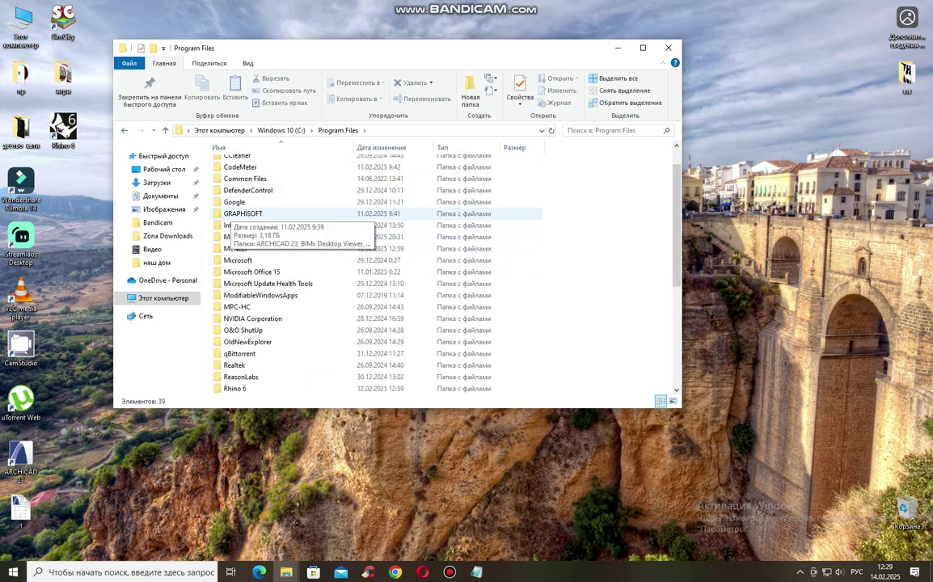
pyautogui.press('Return')
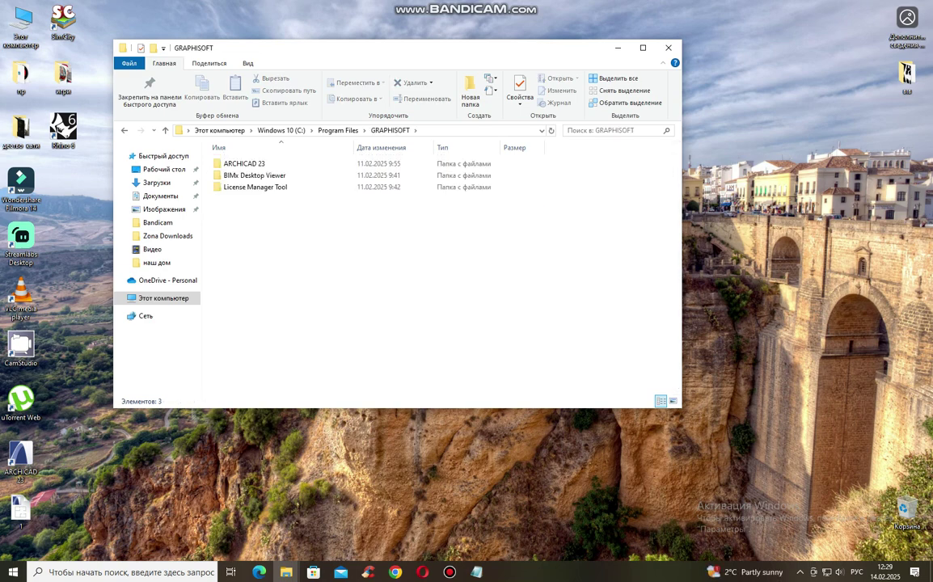
pyautogui.press('Down')
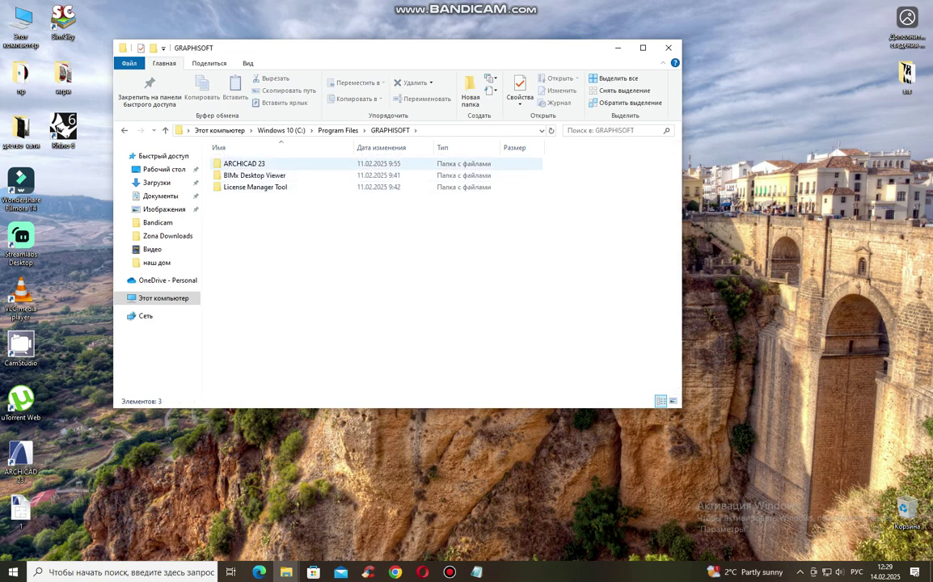
pyautogui.doubleClick(251, 165)
# - Run the AC23_b6004_K_Up7 application from the ARCHICAD 23 folder as administrator
pyautogui.scroll(-3, 274, 248)
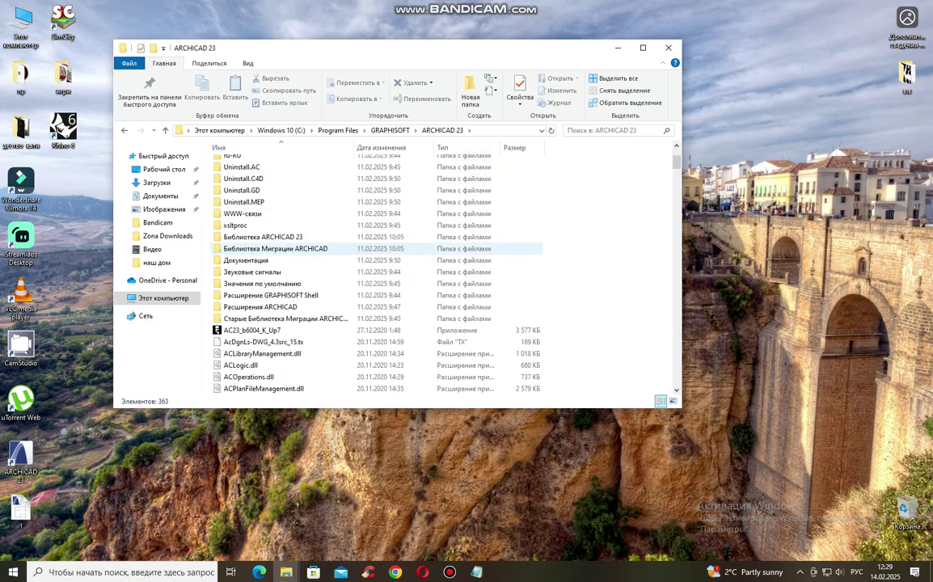
pyautogui.scroll(-2, 243, 257)
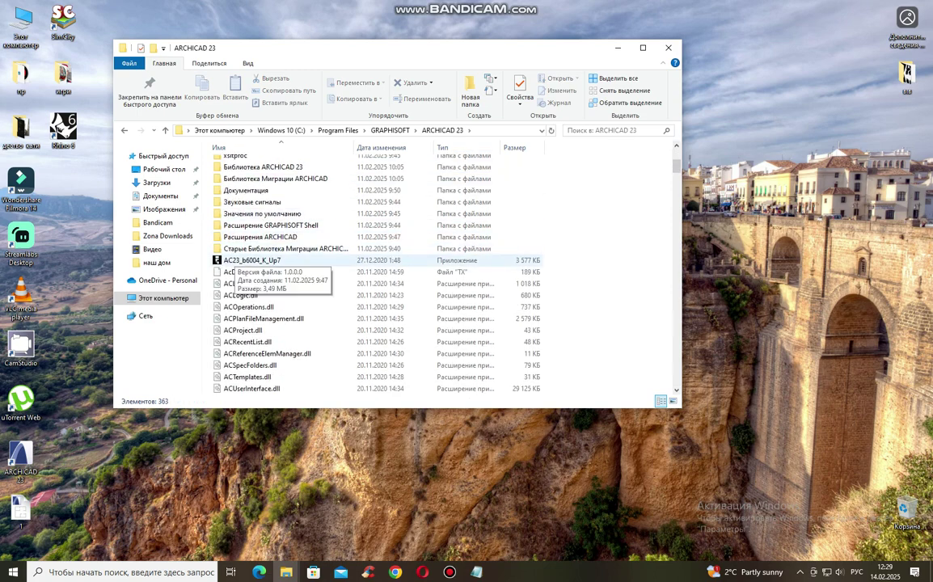
pyautogui.click(247, 260)
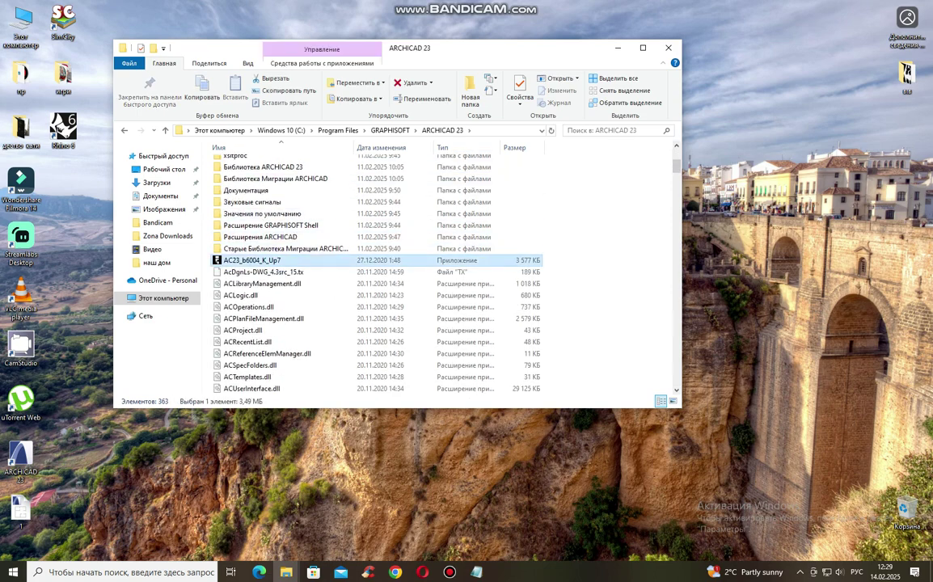
pyautogui.rightClick(241, 260)
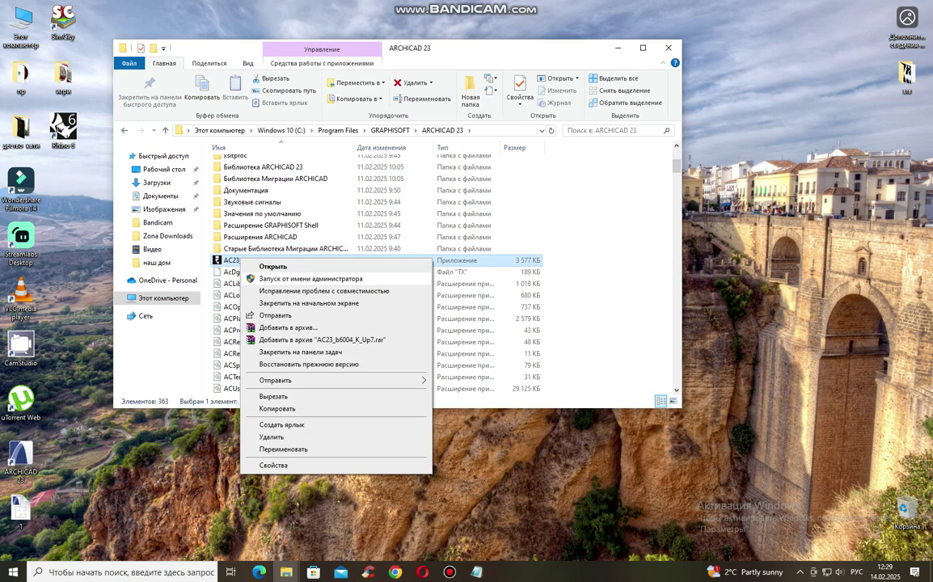
pyautogui.click(310, 278)
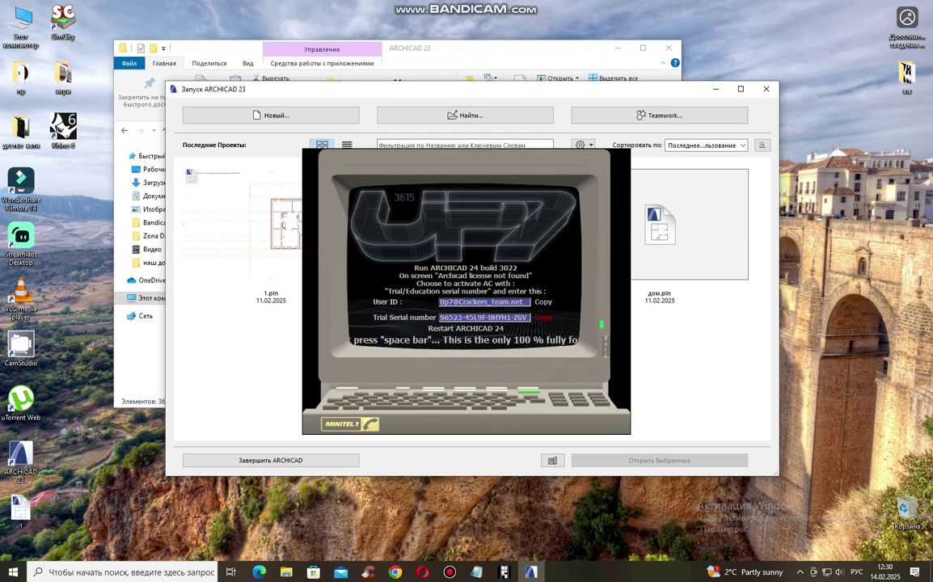
pyautogui.click(450, 572)
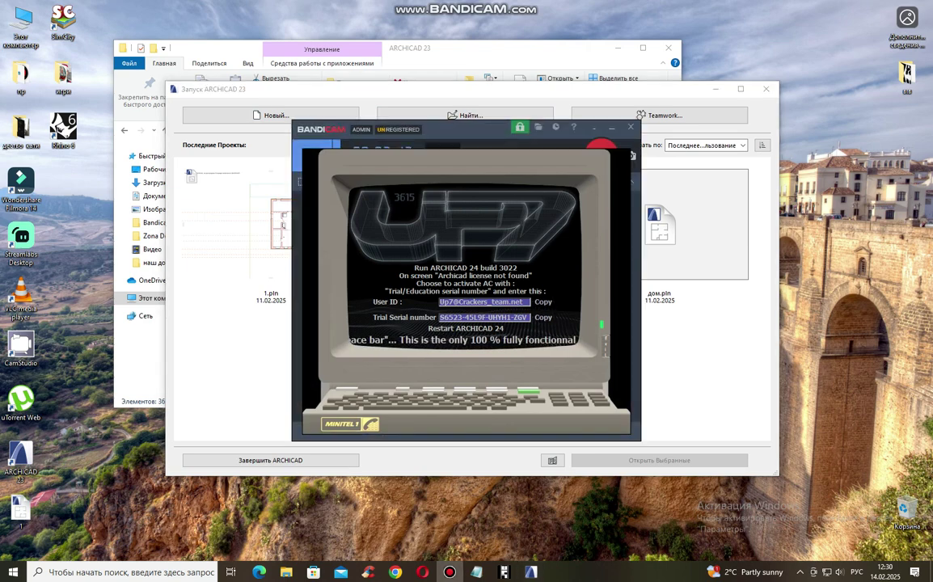